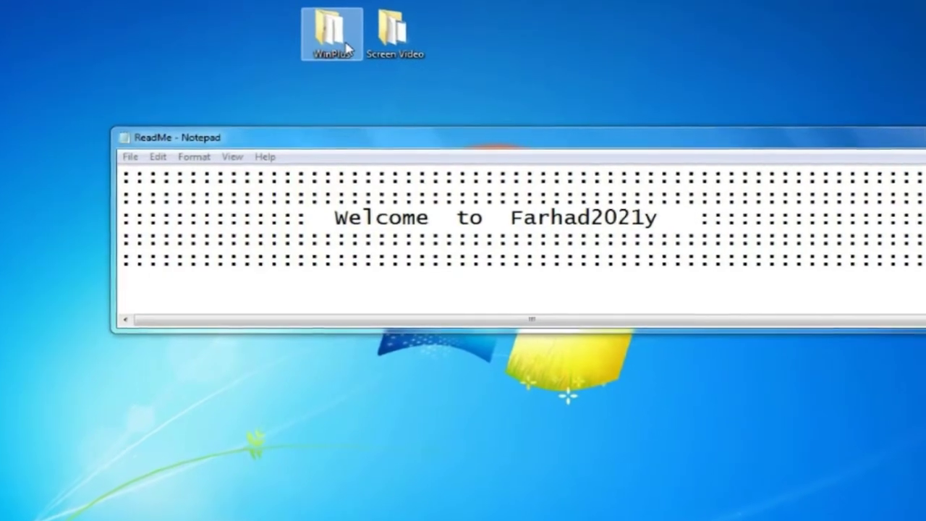
double_click(346, 51)
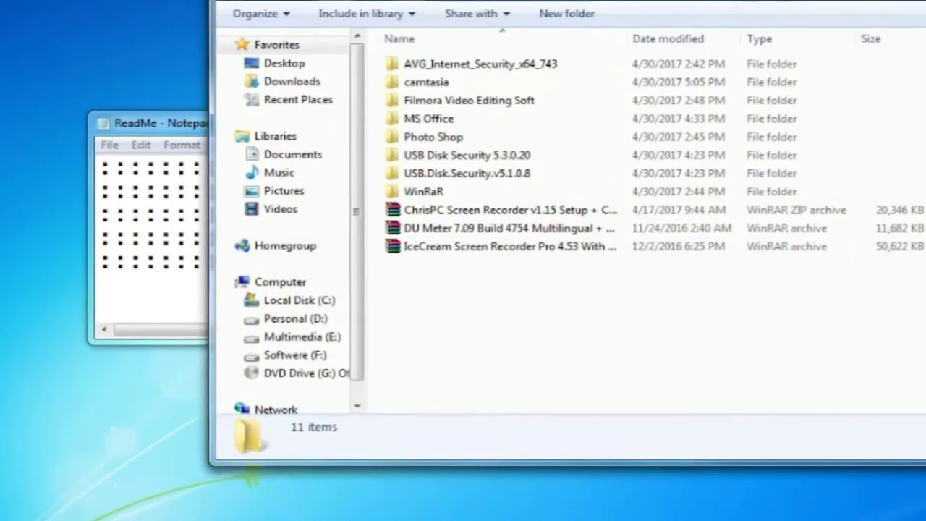
key(alt+F4)
right_click(738, 5)
click(754, 9)
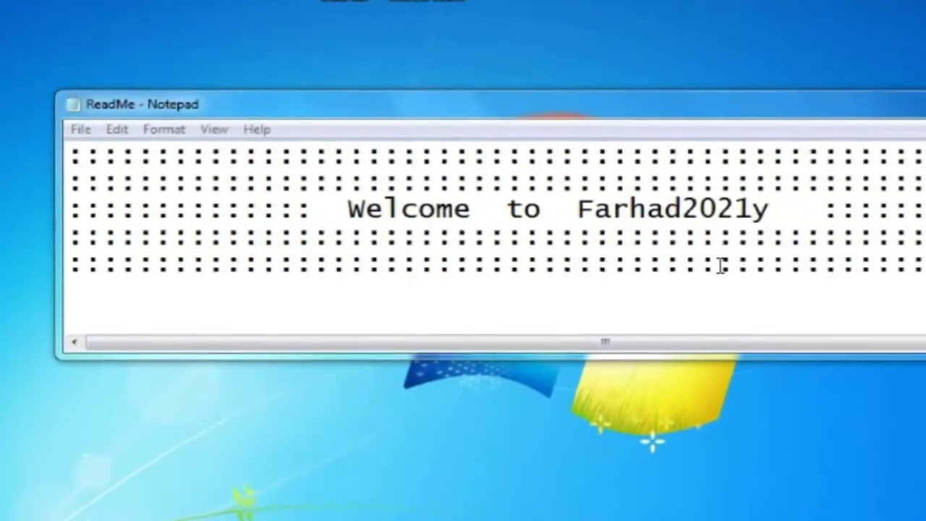
Read down the ReadMe note to the MS Office 2007 product key line
click(765, 265)
scroll(353, 268, down, 1)
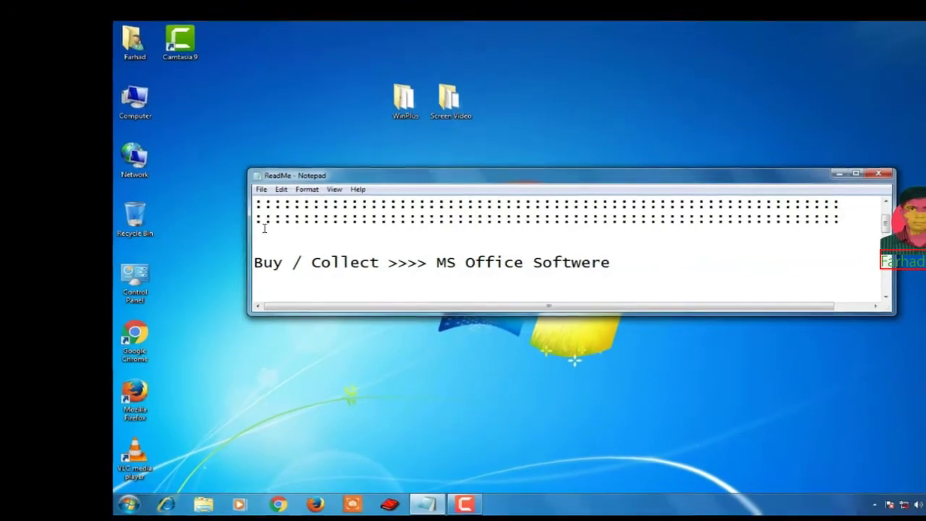
scroll(576, 266, down, 1)
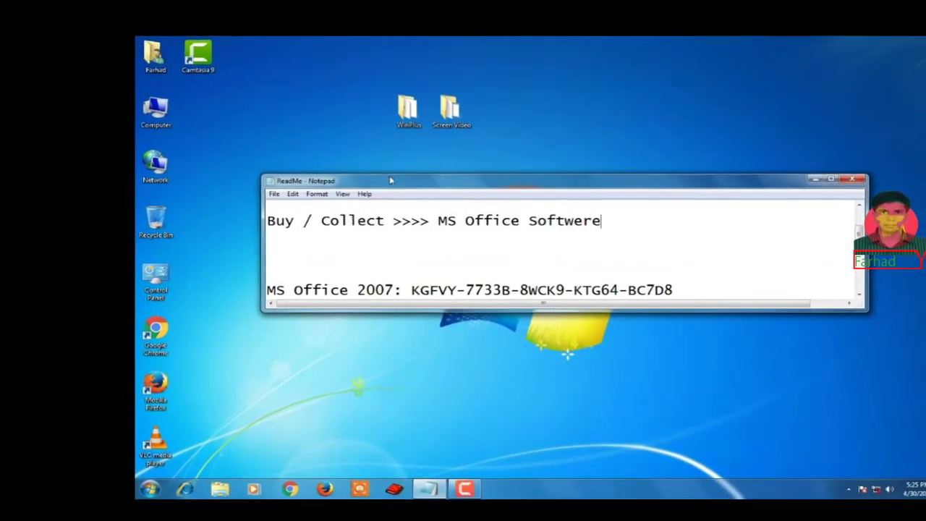
Open the WinPlus desktop folder and, in a separate window, the Office coll disc in DVD Drive (G:)
double_click(410, 119)
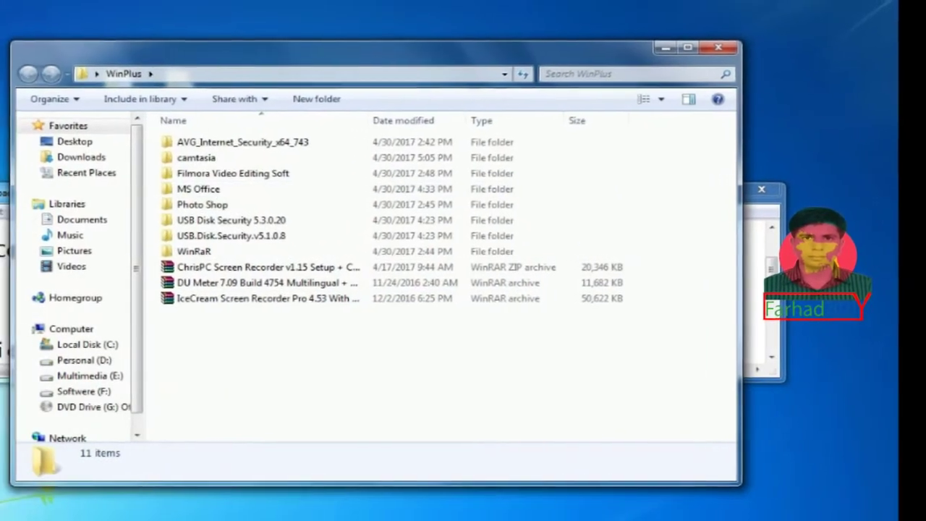
key(super+e)
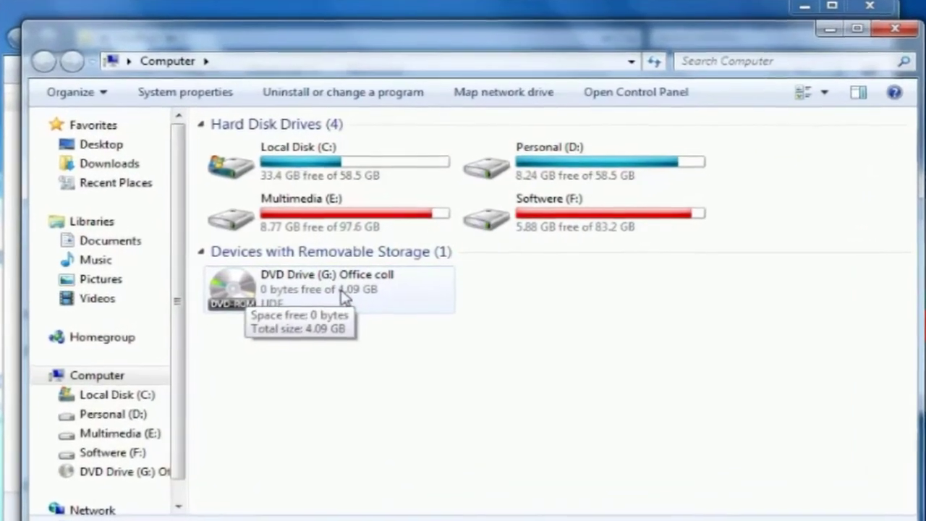
double_click(360, 295)
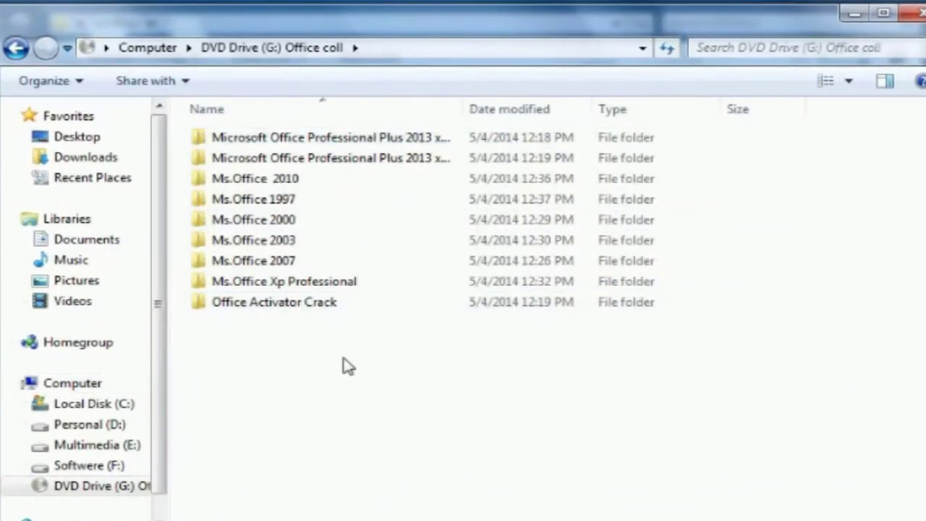
Look through the Office version folders on the disc, widening the Name column to read the 2013 editions, and close that window
click(338, 283)
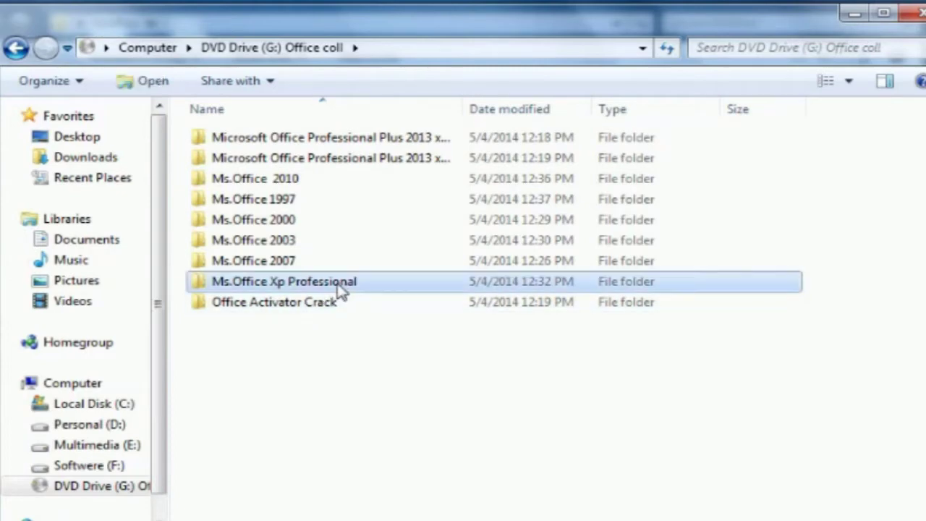
click(301, 205)
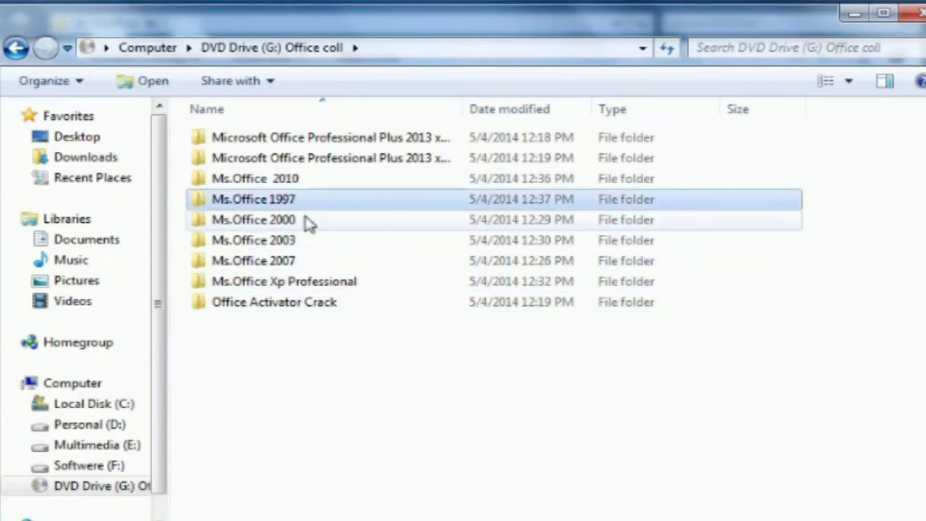
click(306, 224)
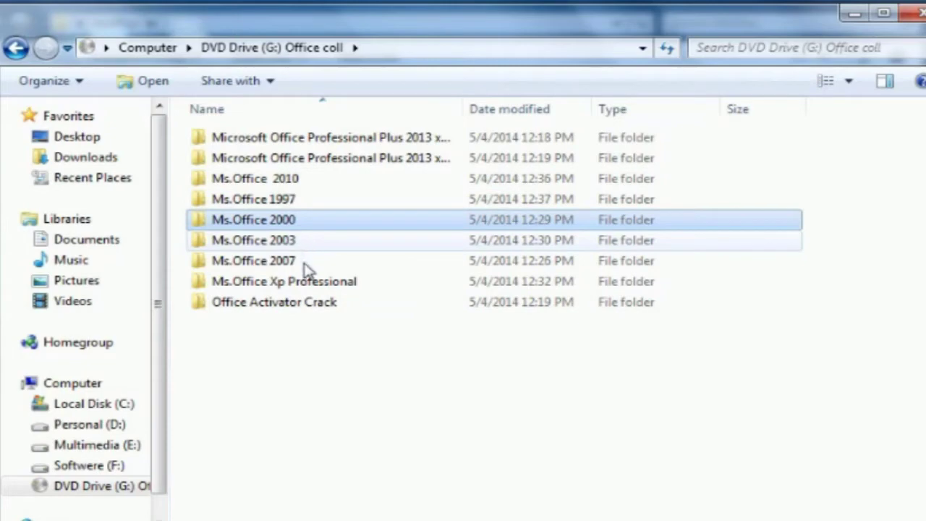
key(Down)
key(Down)
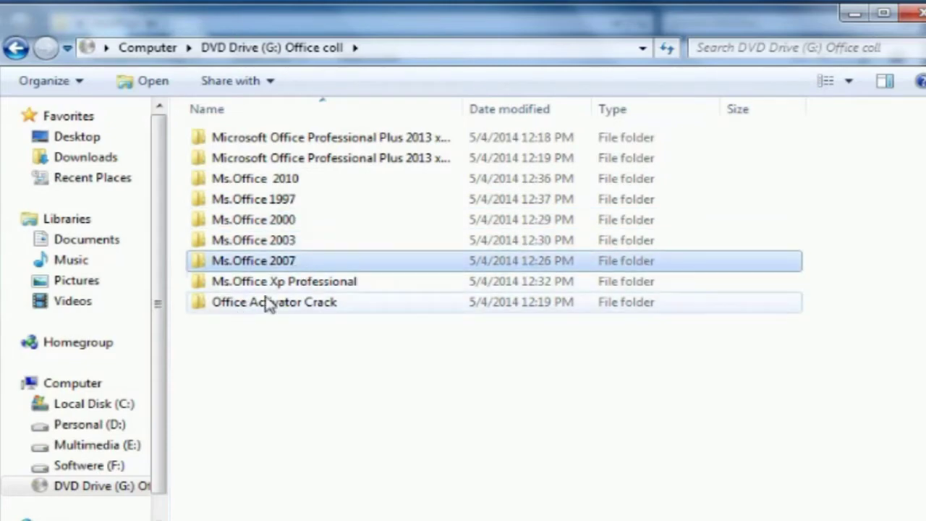
click(310, 182)
drag(468, 110, 633, 108)
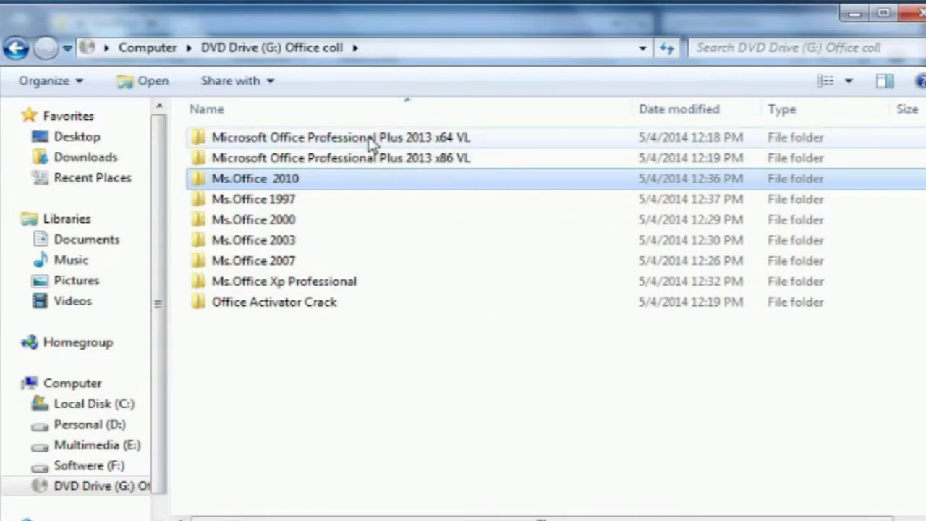
click(384, 159)
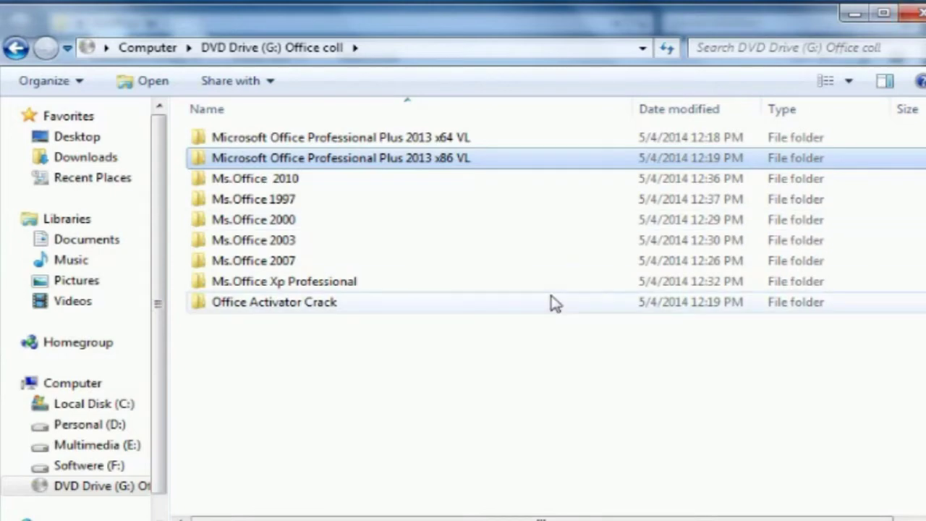
click(915, 25)
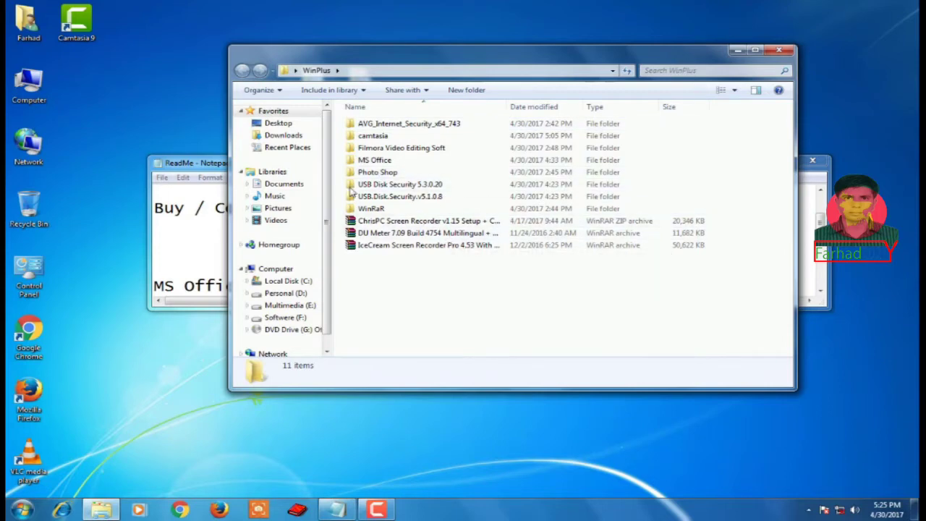
Open the MS Office folder inside WinPlus and go into its Microsotf Office Enterprise 2007 subfolder
double_click(376, 160)
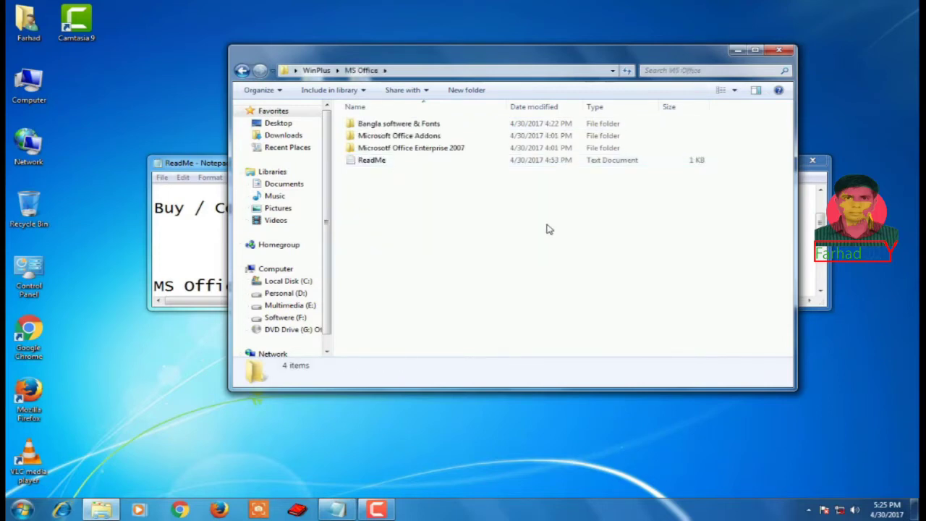
right_click(145, 68)
click(166, 100)
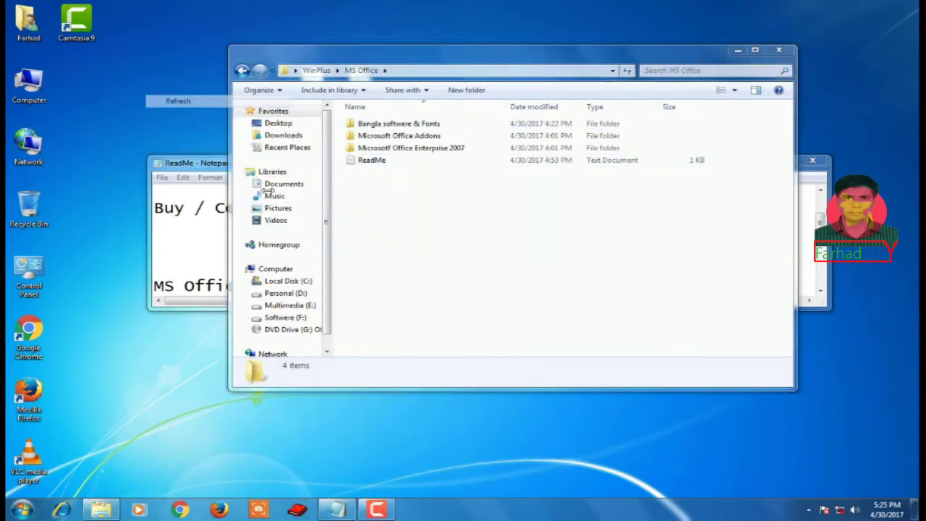
right_click(407, 210)
click(438, 250)
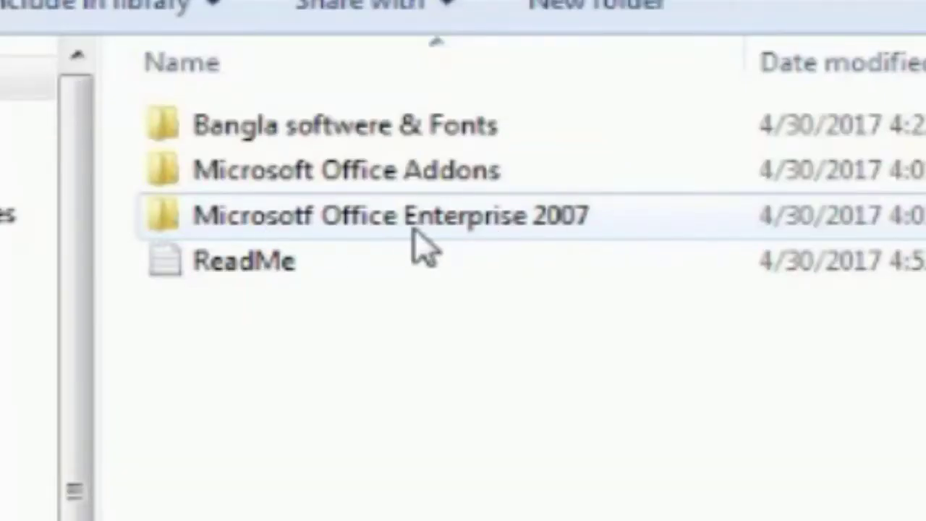
mouse_move(423, 152)
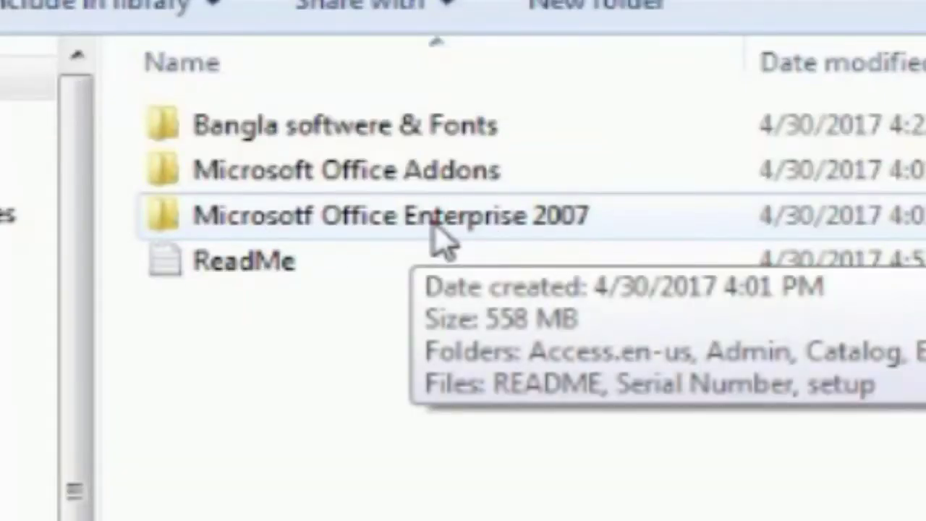
double_click(438, 240)
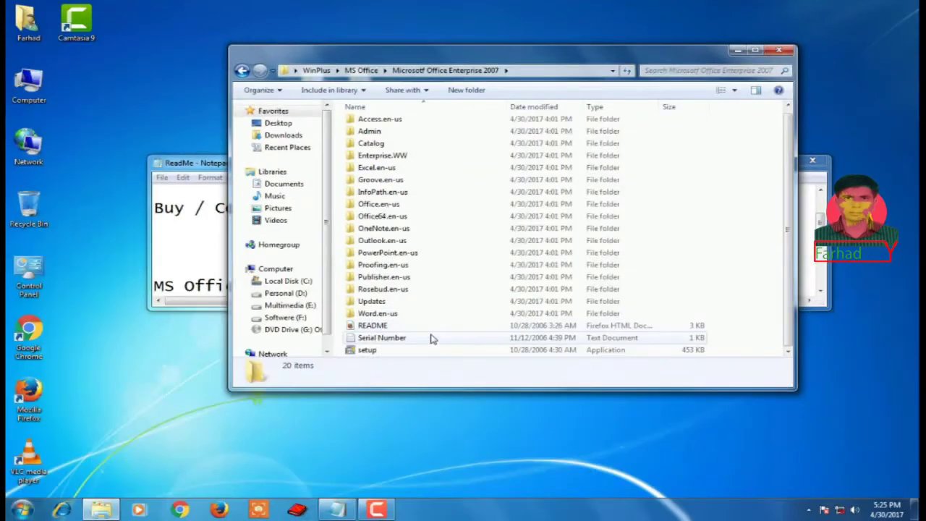
Check the Office 2007 product key in the ReadMe note and in the installation folder's Serial Number text file
click(213, 168)
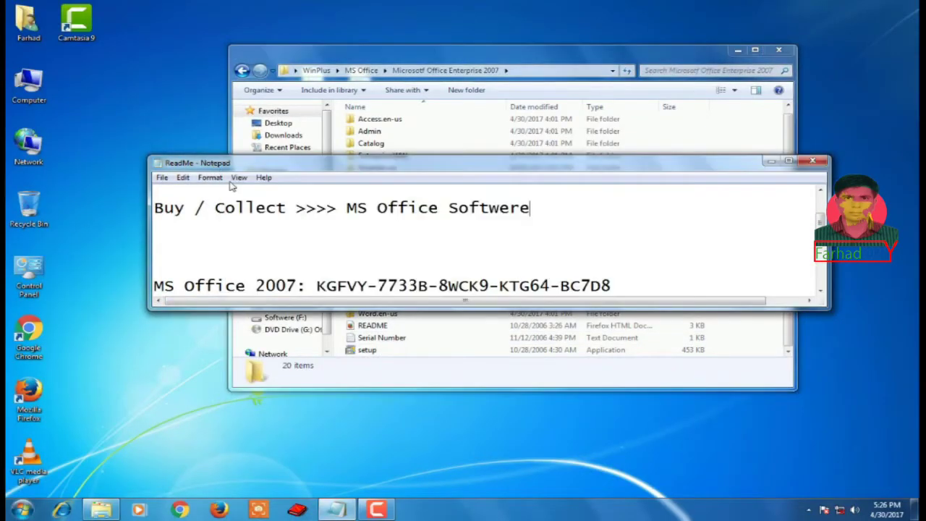
scroll(576, 266, down, 1)
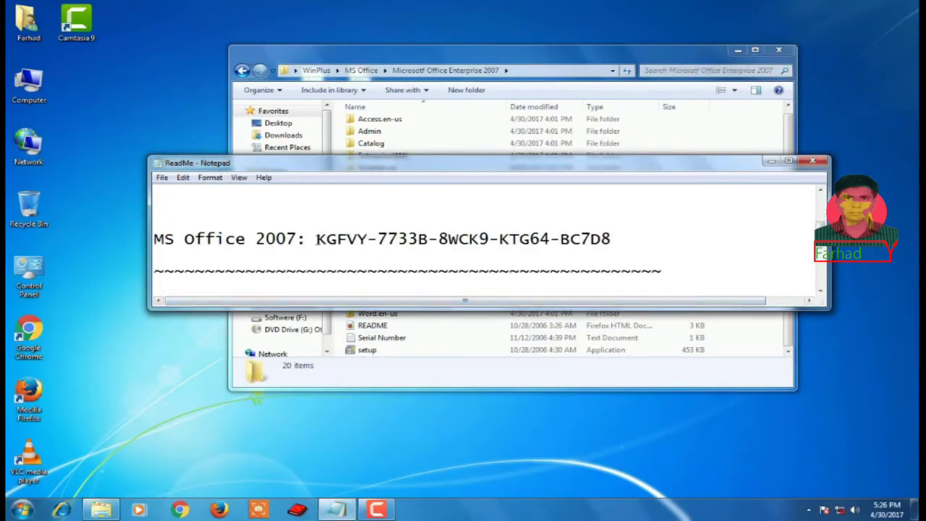
drag(316, 239, 612, 239)
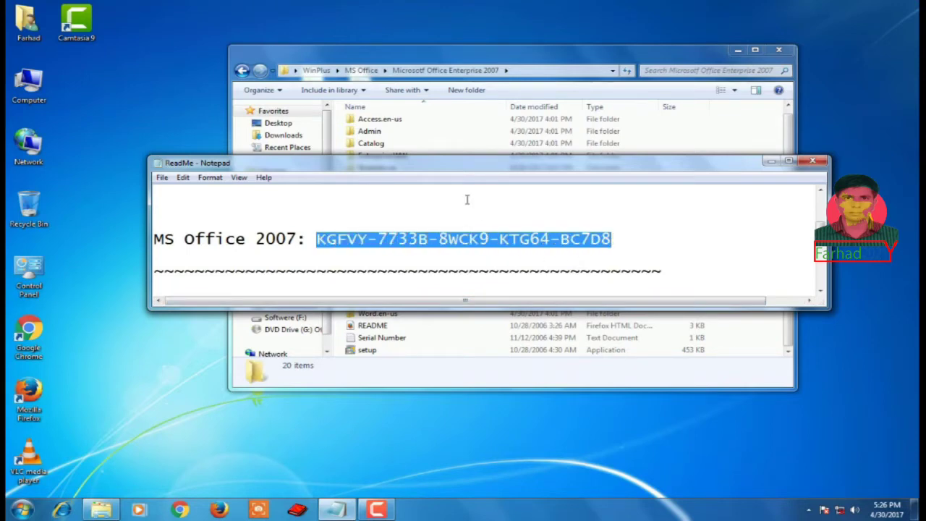
click(530, 59)
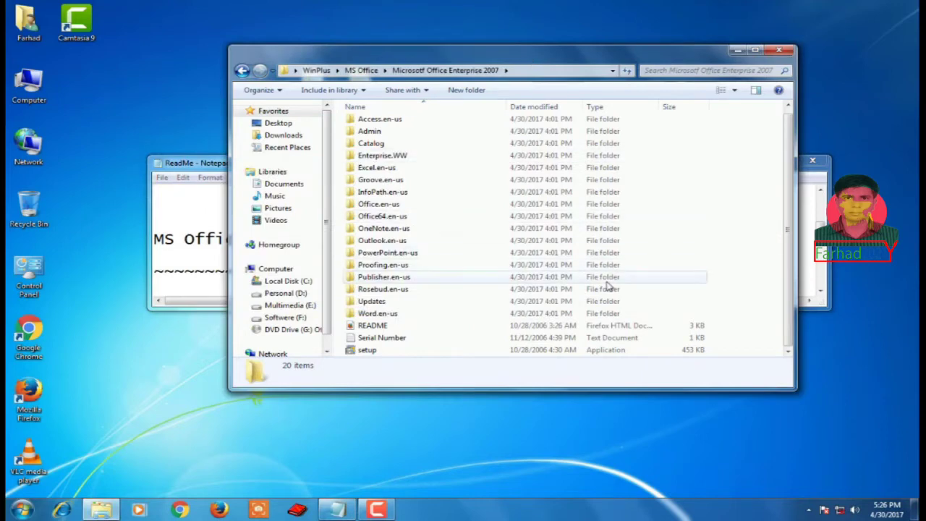
click(177, 166)
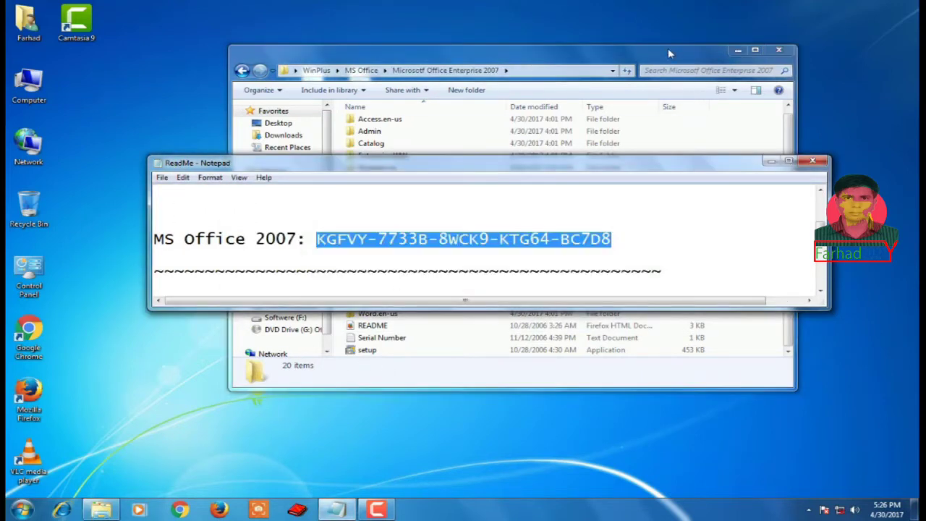
click(668, 48)
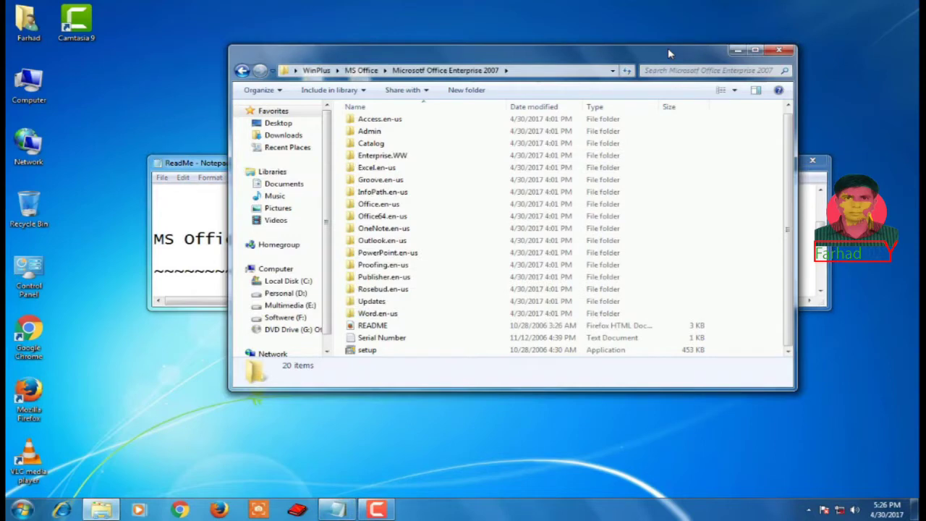
double_click(383, 338)
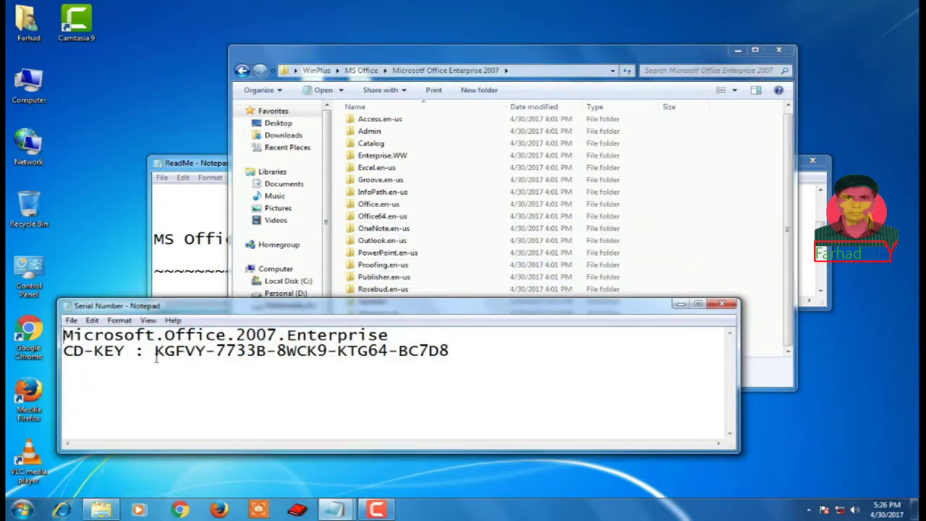
click(714, 305)
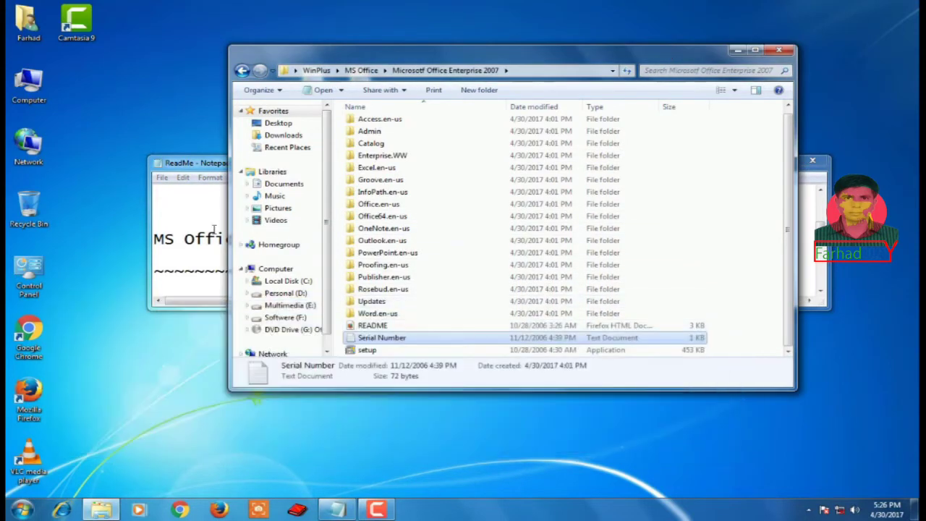
Copy the MS Office 2007 product key from the ReadMe note
click(216, 206)
drag(316, 239, 649, 239)
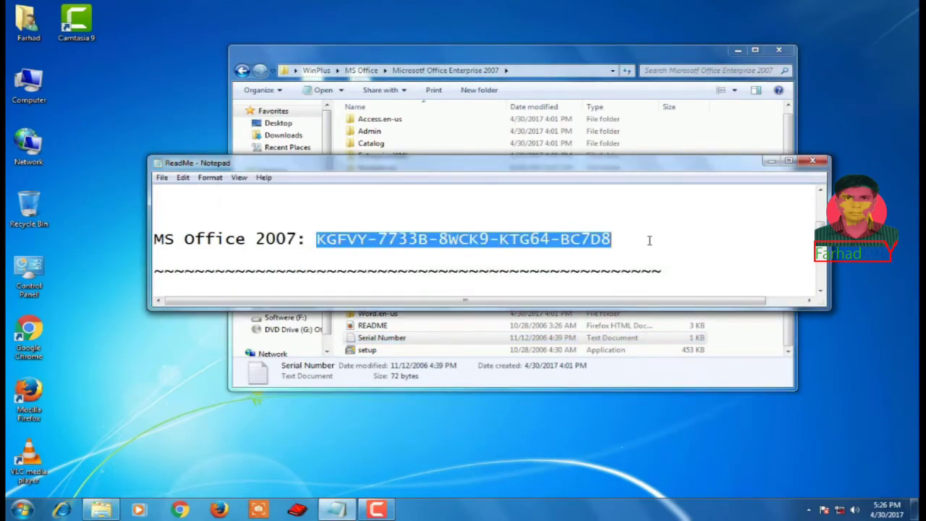
right_click(583, 242)
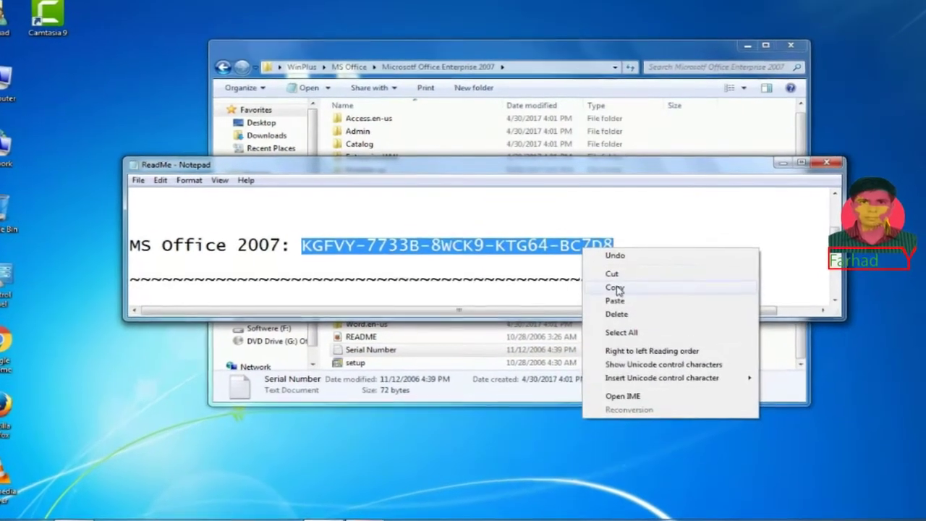
click(615, 288)
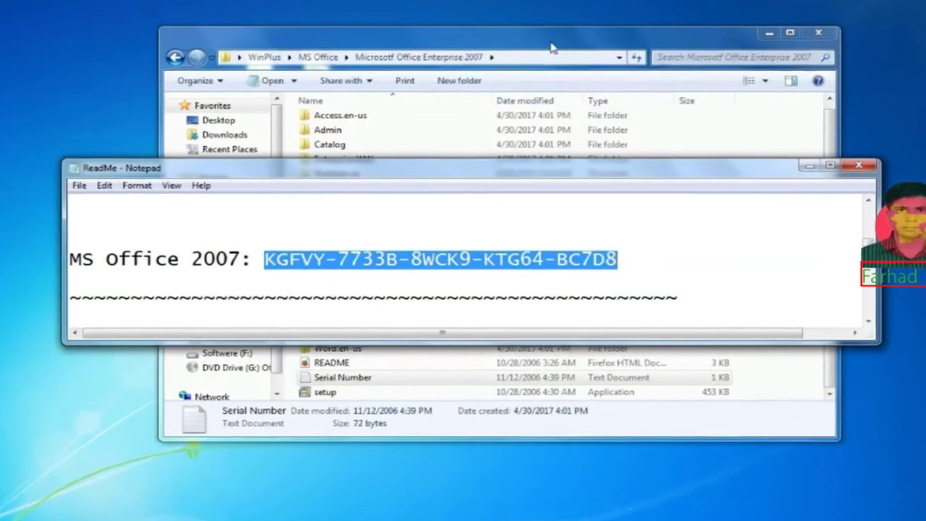
Launch setup from the Microsotf Office Enterprise 2007 folder and submit the copied product key in the installer
click(568, 76)
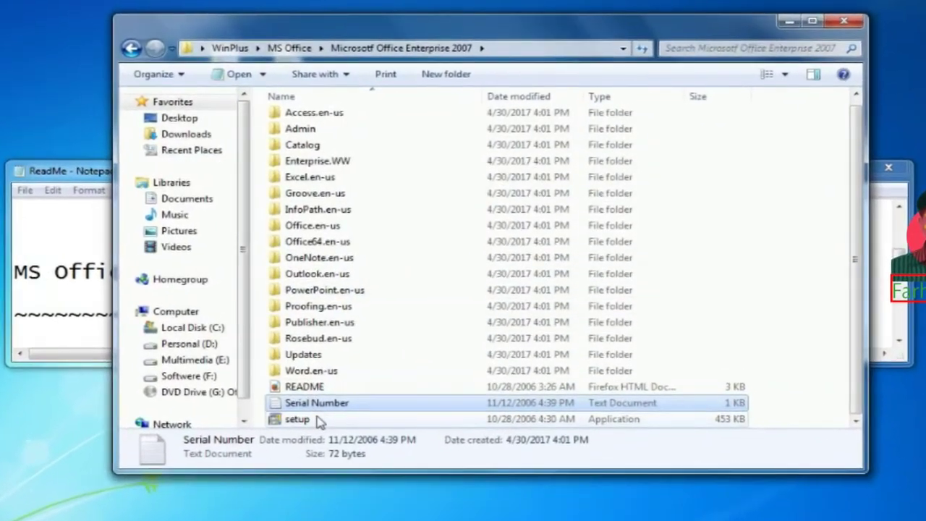
click(318, 415)
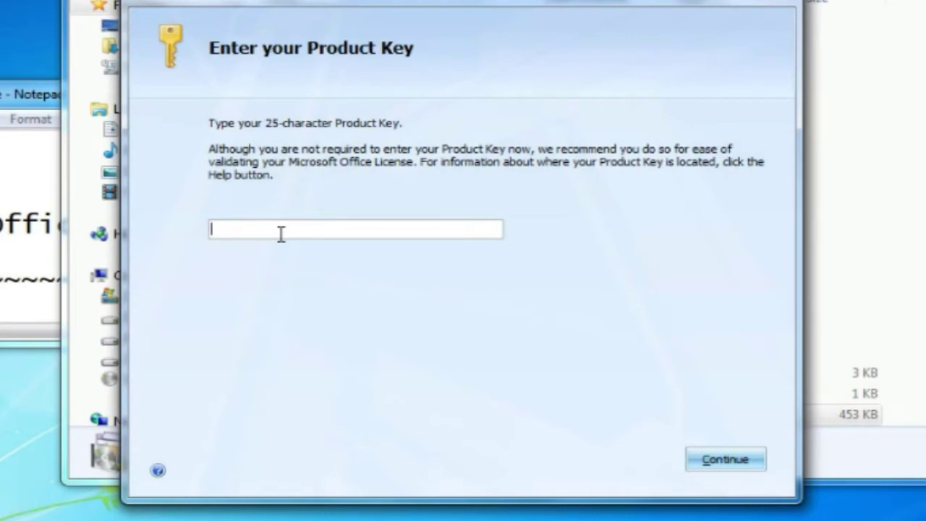
right_click(282, 233)
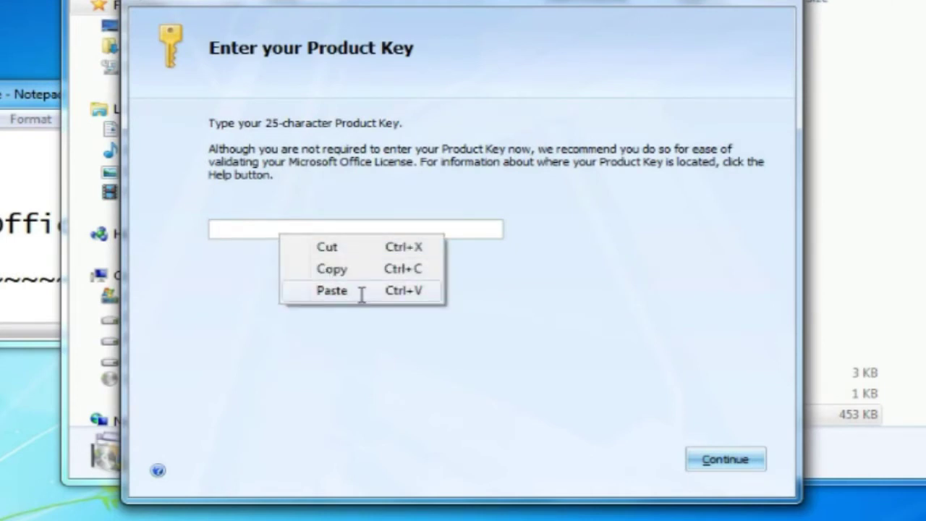
click(332, 290)
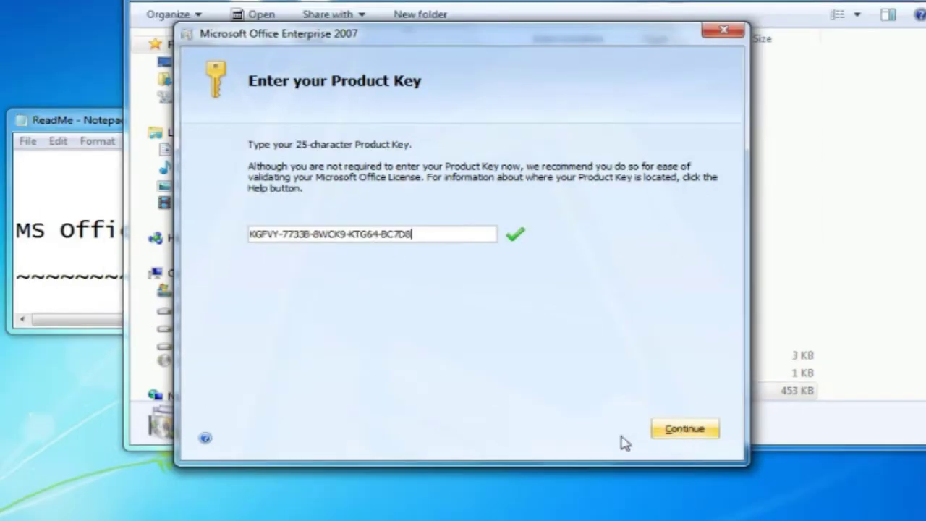
click(707, 436)
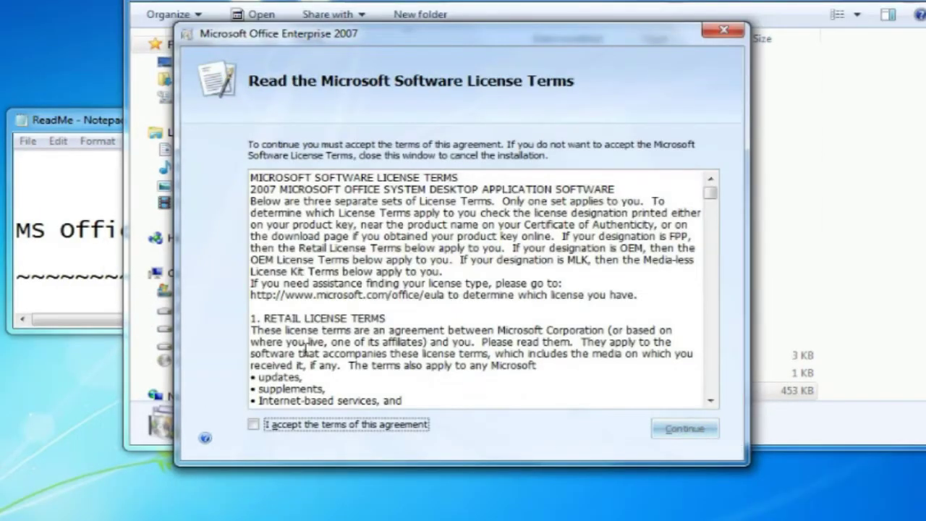
Accept the Microsoft Software License Terms and start the default Install Now installation of Microsoft Office Enterprise 2007
drag(416, 42, 407, 0)
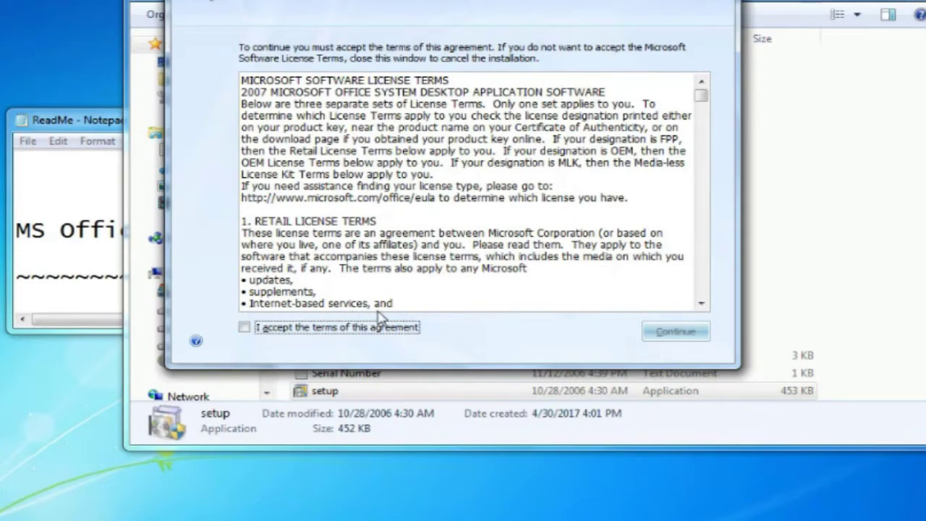
click(245, 329)
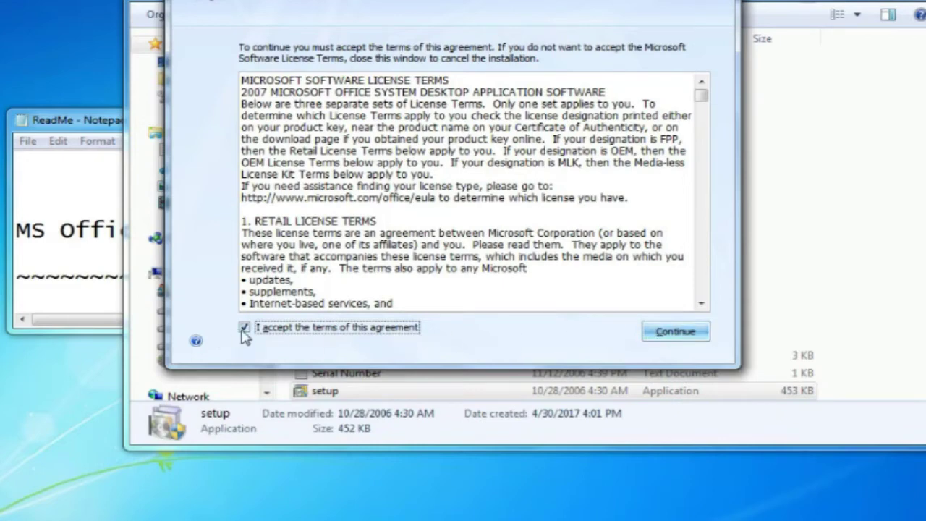
click(673, 337)
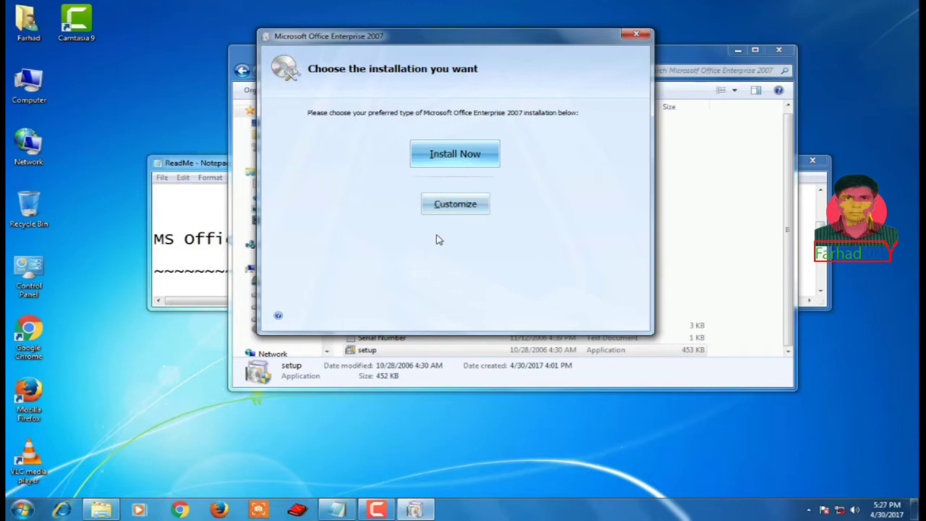
click(469, 161)
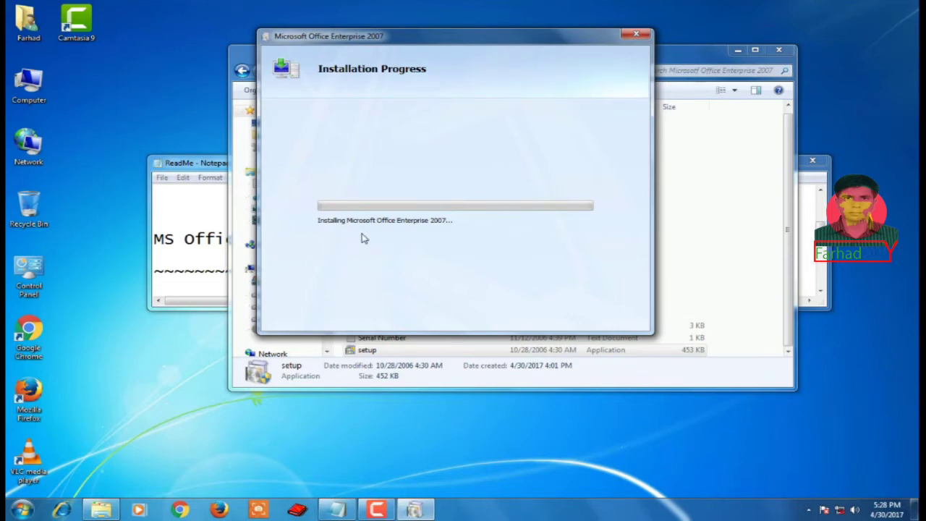
drag(472, 43, 427, 39)
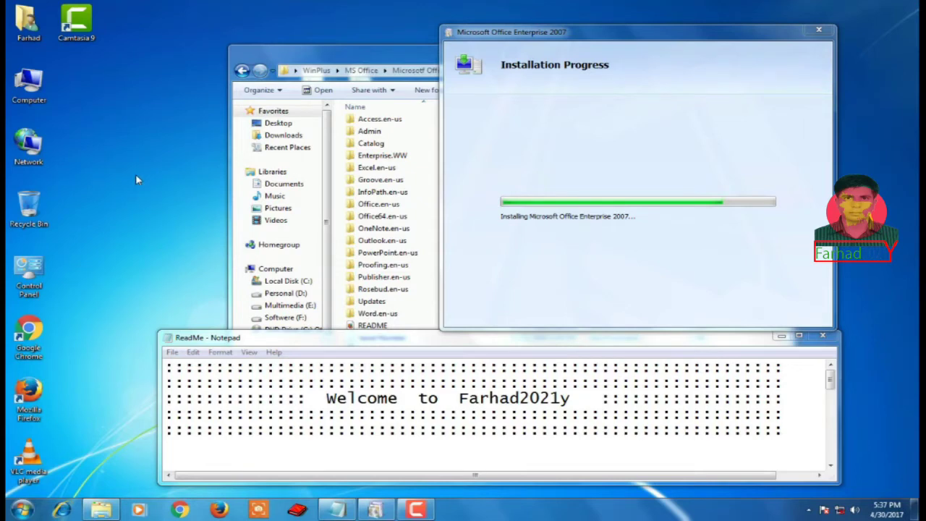
Refresh the desktop and run the Tree command twice through the Run dialog
right_click(98, 133)
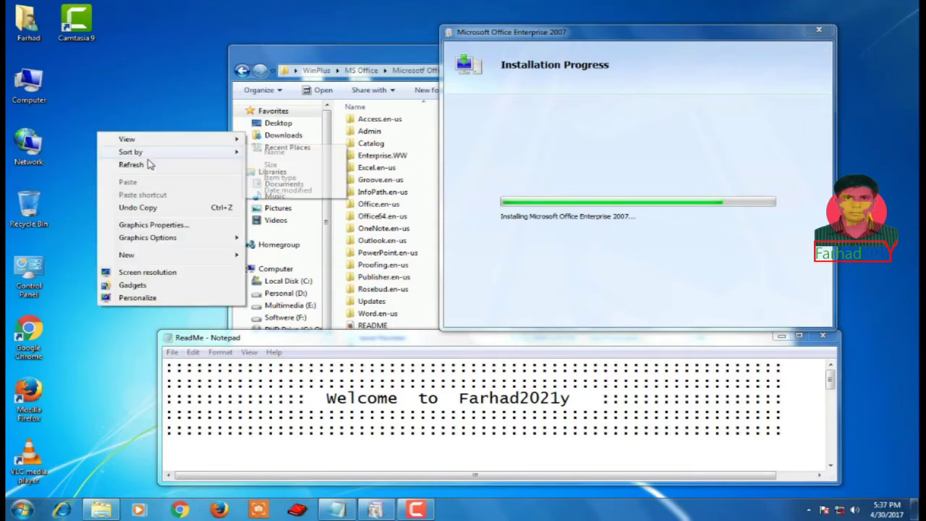
click(148, 163)
right_click(112, 112)
click(149, 146)
key(super+r)
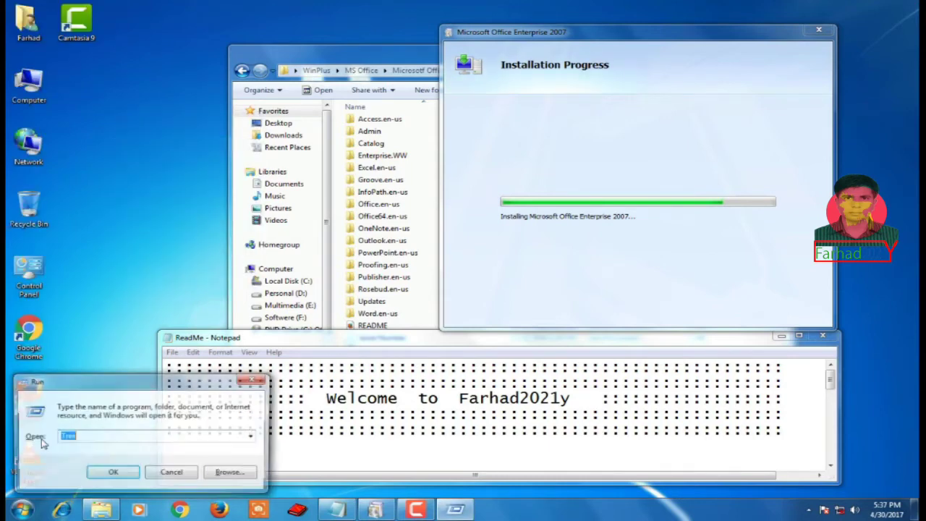
click(112, 474)
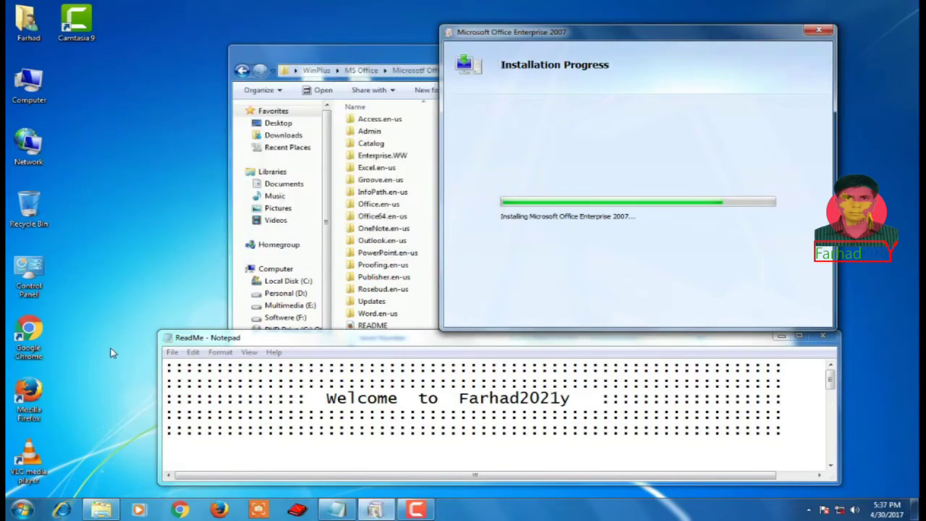
key(super+r)
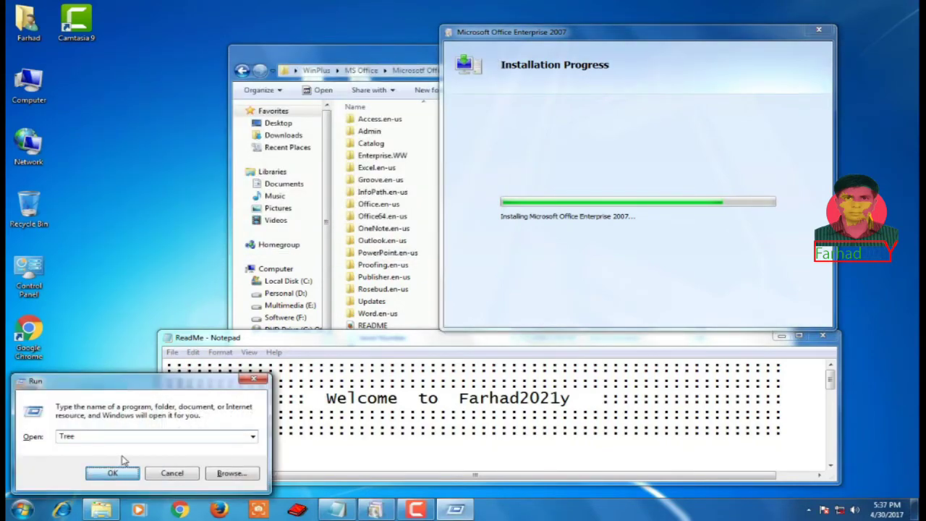
click(112, 475)
Refresh the desktop again and move the Office installer window closer to the middle of the desktop
right_click(121, 161)
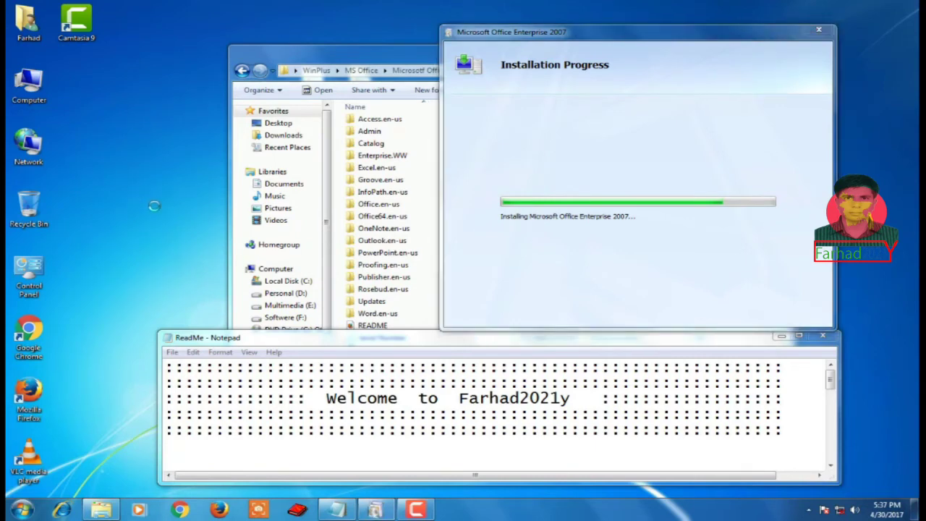
click(163, 195)
right_click(133, 152)
click(168, 187)
drag(610, 34, 484, 27)
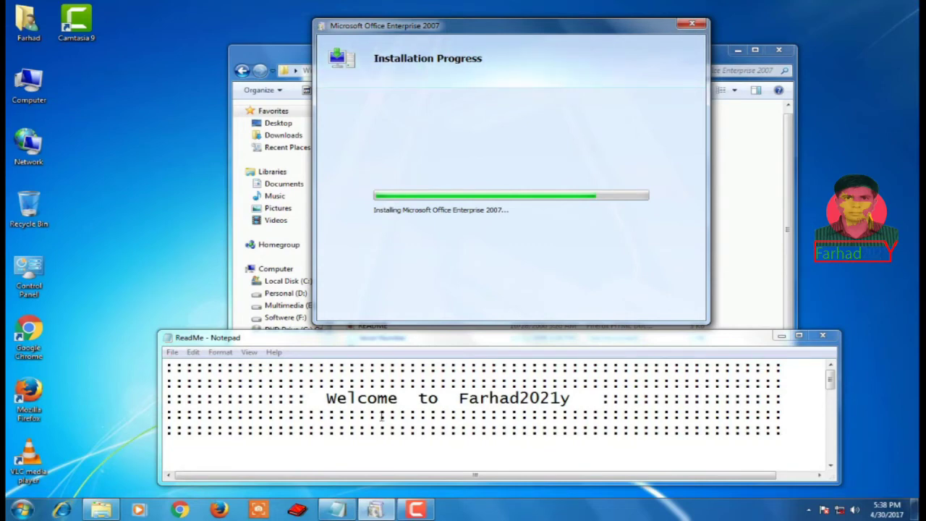
Read the ReadMe note from its welcome banner down to the ALL SERIAL KEY FOR OFFICE heading and highlight that heading
click(589, 453)
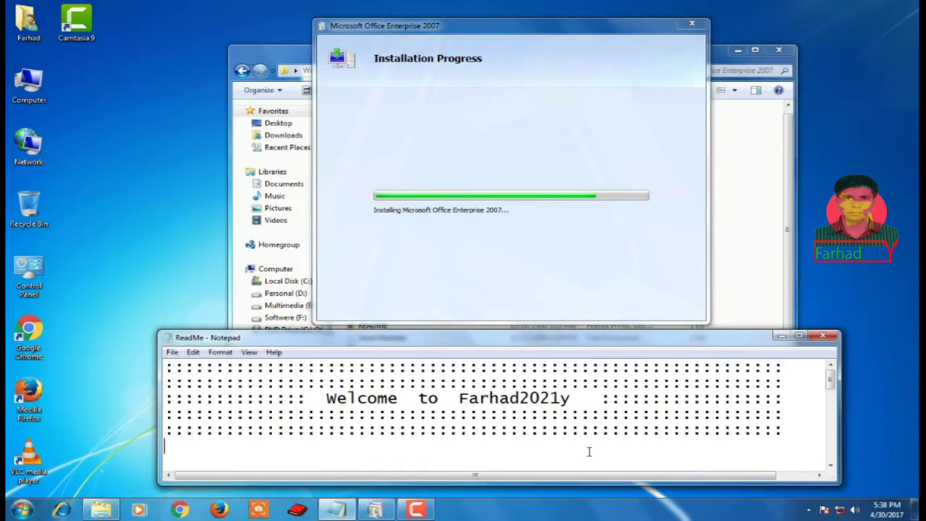
scroll(589, 451, down, 4)
scroll(589, 451, up, 1)
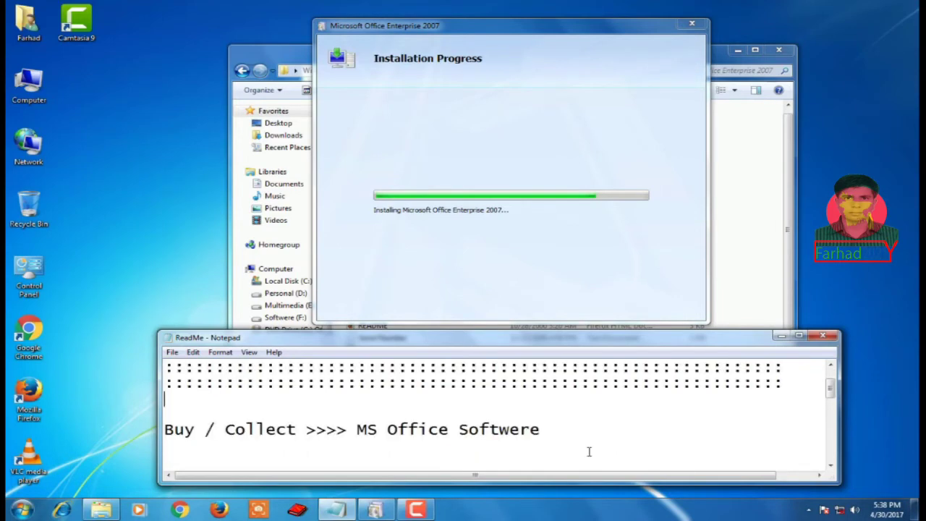
scroll(589, 451, down, 2)
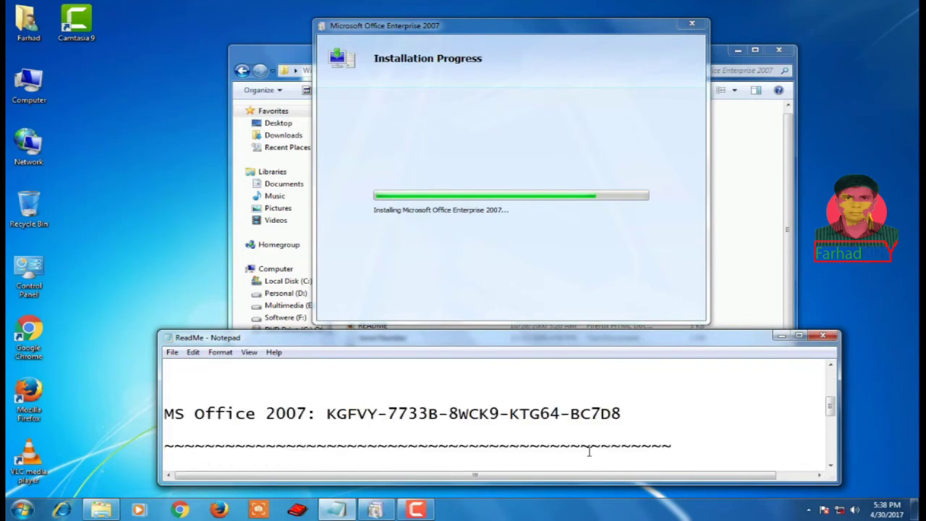
scroll(589, 451, down, 1)
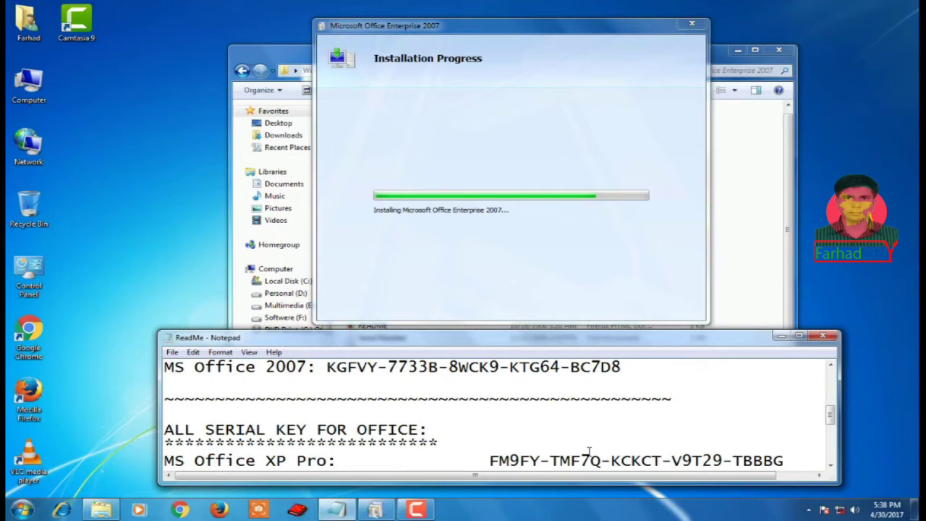
scroll(589, 451, down, 1)
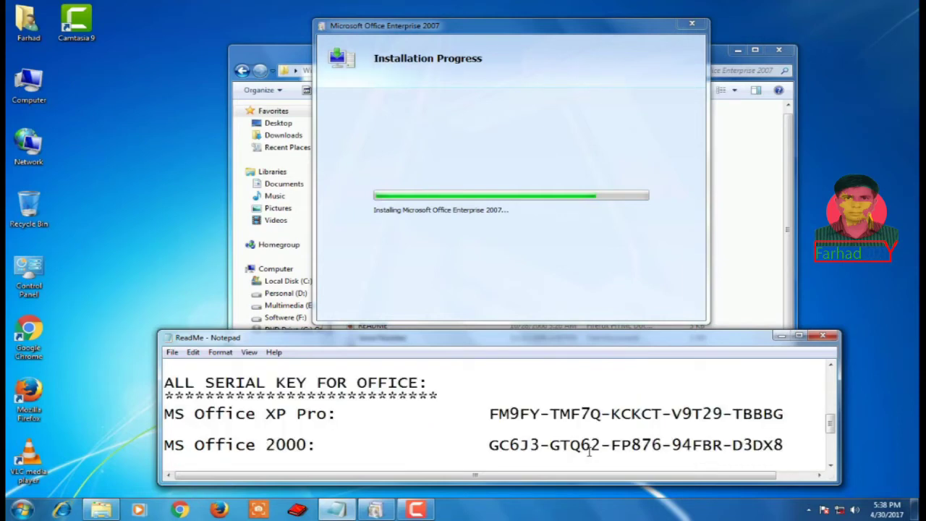
click(166, 384)
drag(166, 384, 433, 382)
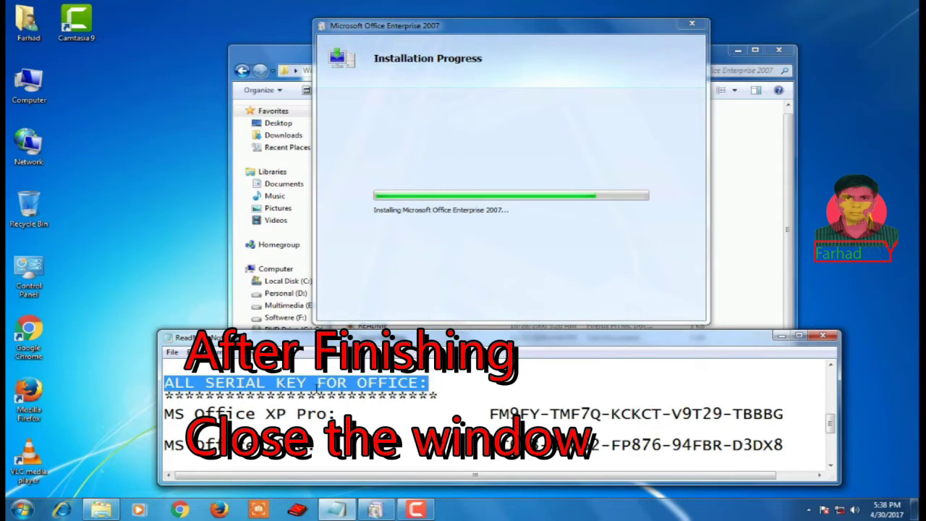
Review the serial keys listed per Office version in the ReadMe note and shift the installer window slightly
scroll(343, 385, down, 1)
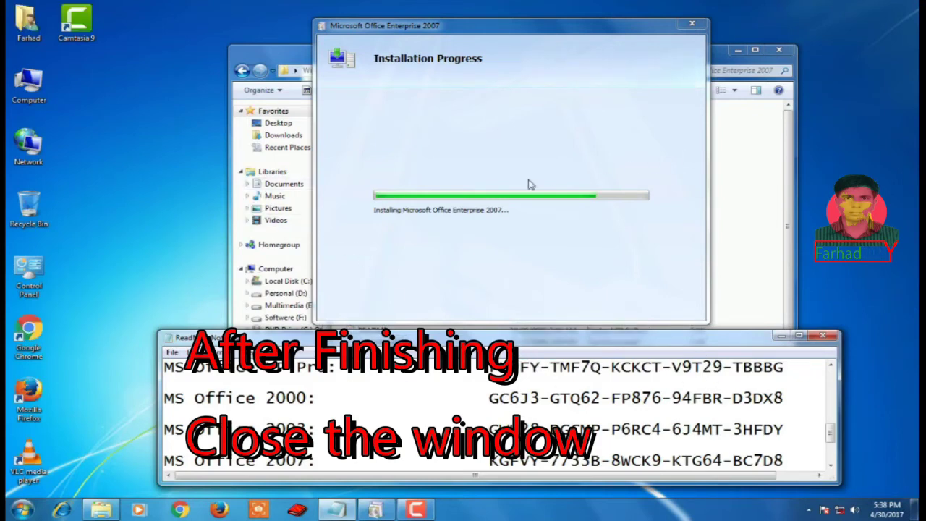
scroll(431, 365, up, 1)
scroll(427, 369, down, 1)
scroll(423, 375, up, 3)
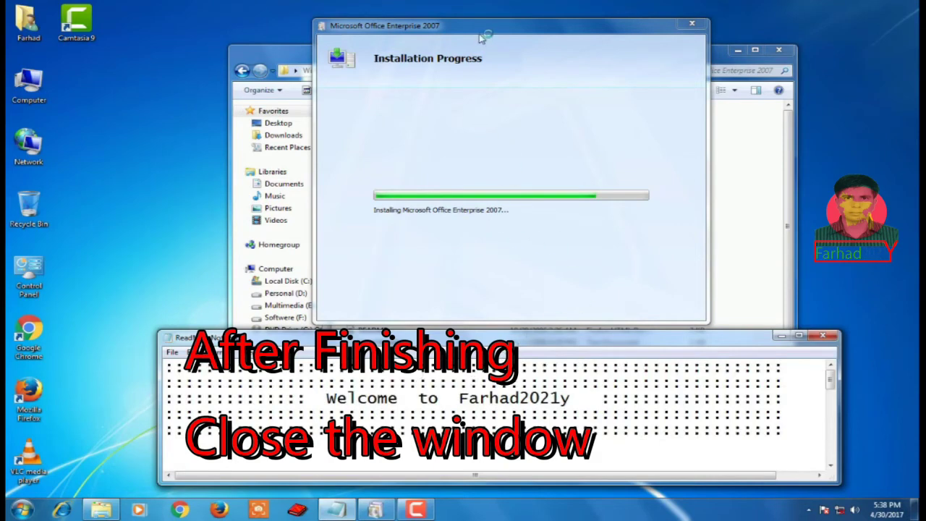
scroll(481, 30, down, 3)
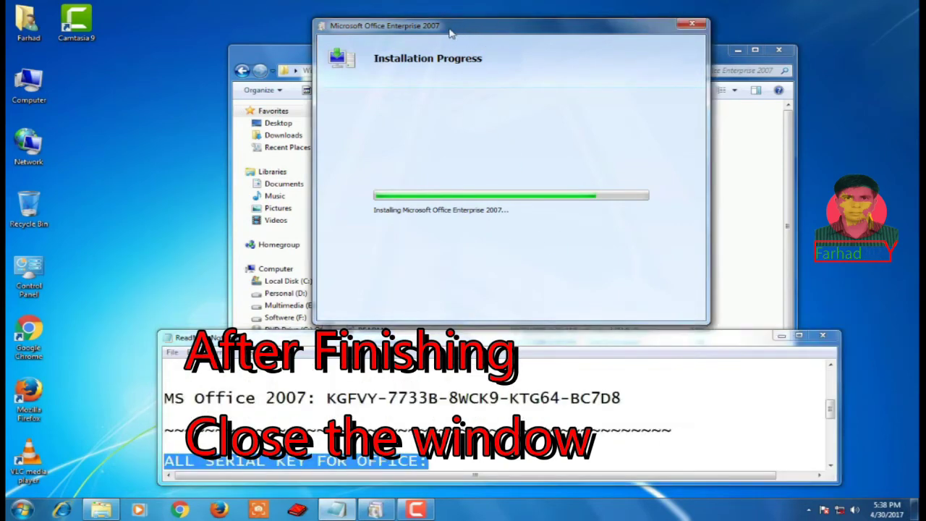
drag(481, 31, 440, 31)
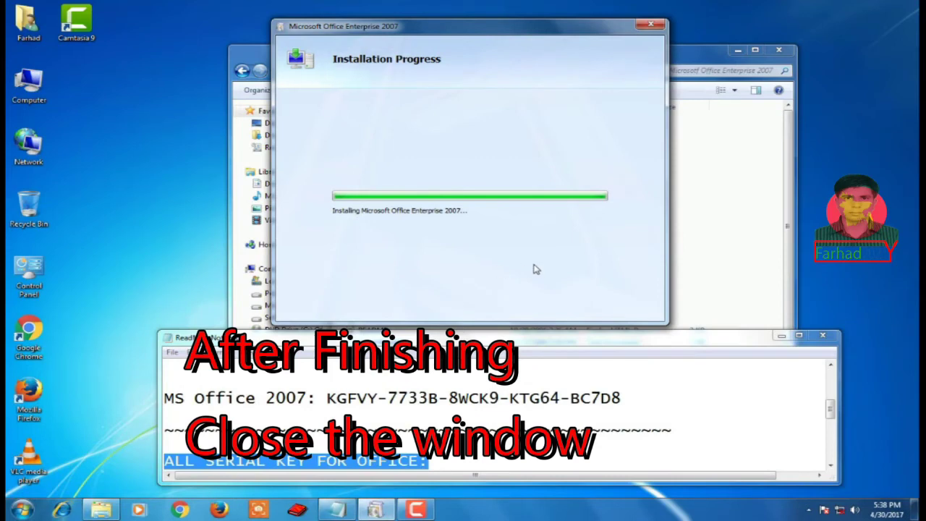